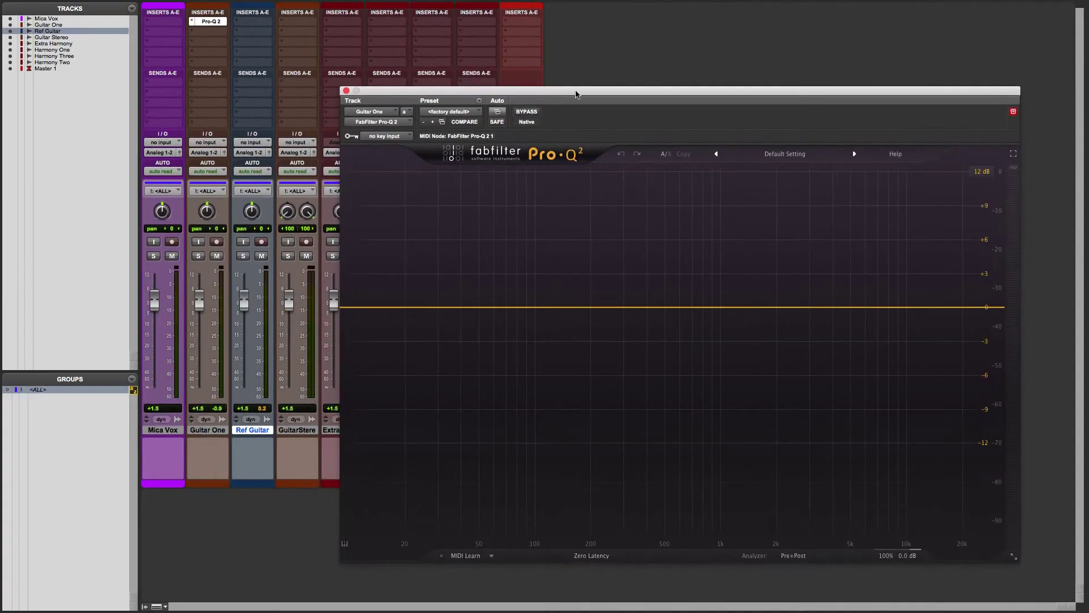
Move Guitar One's Pro-Q 2 window up and left, beside the mixer channel strips.
left_click_drag(570, 96, 557, 76)
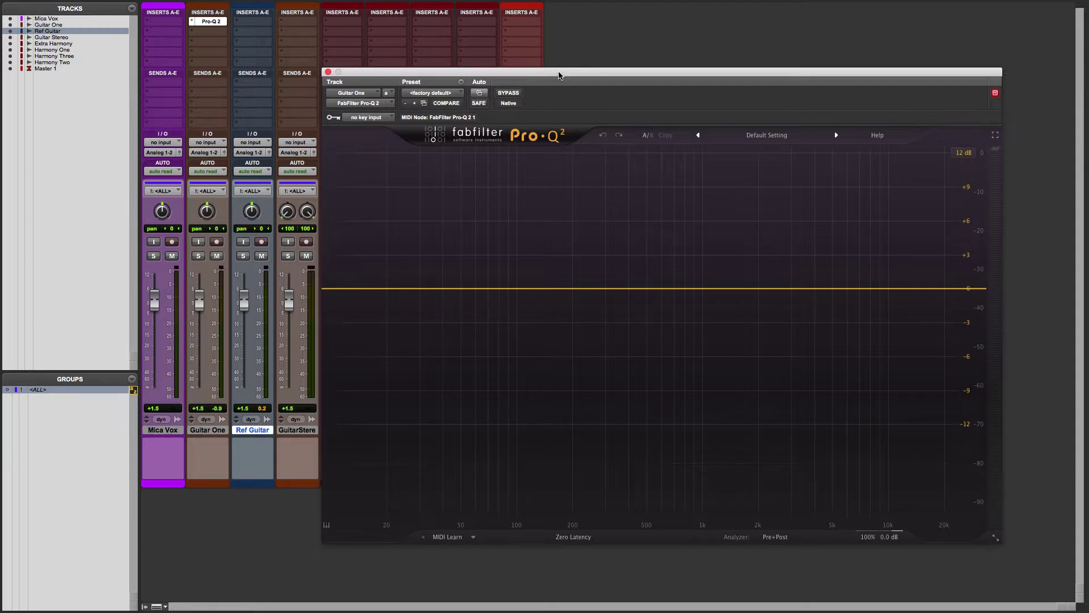
Solo Ref Guitar and play it to watch its spectrum, then solo Guitar One instead.
left_click(291, 258)
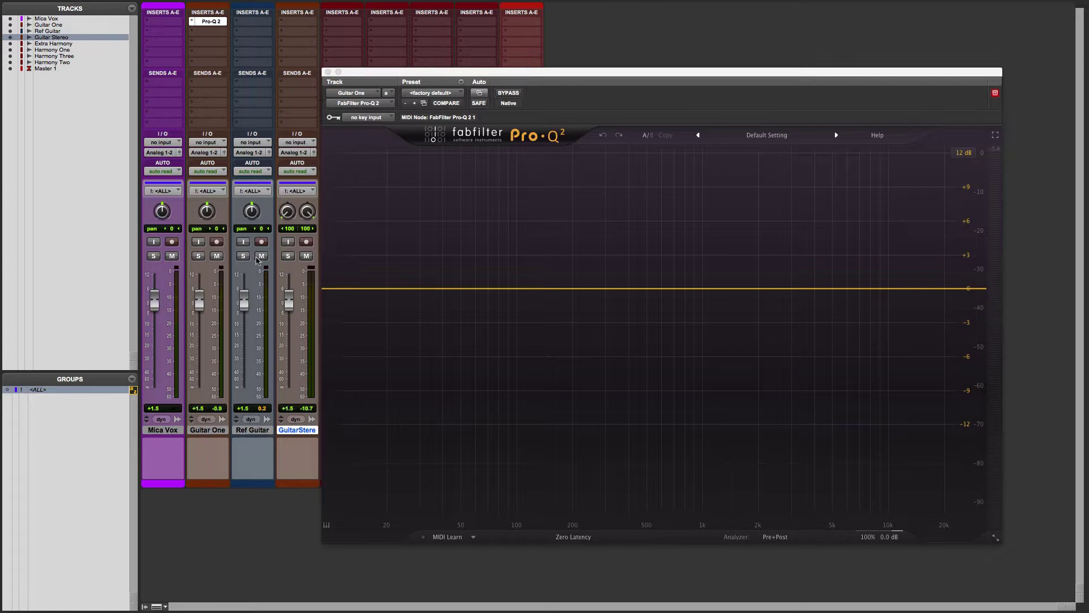
left_click(244, 257)
key("space")
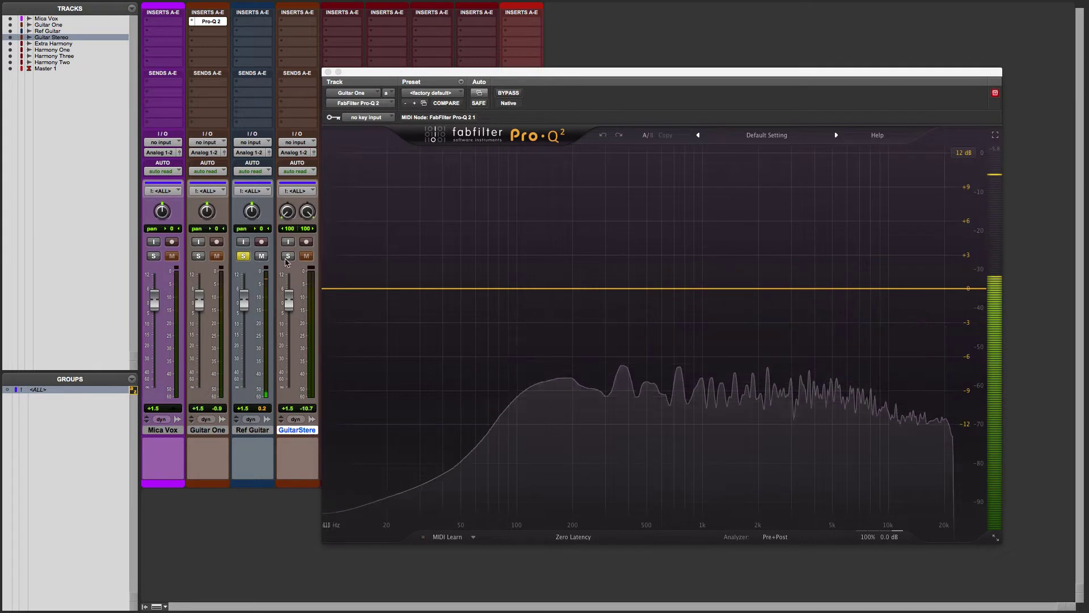
left_click(198, 256)
left_click(244, 256)
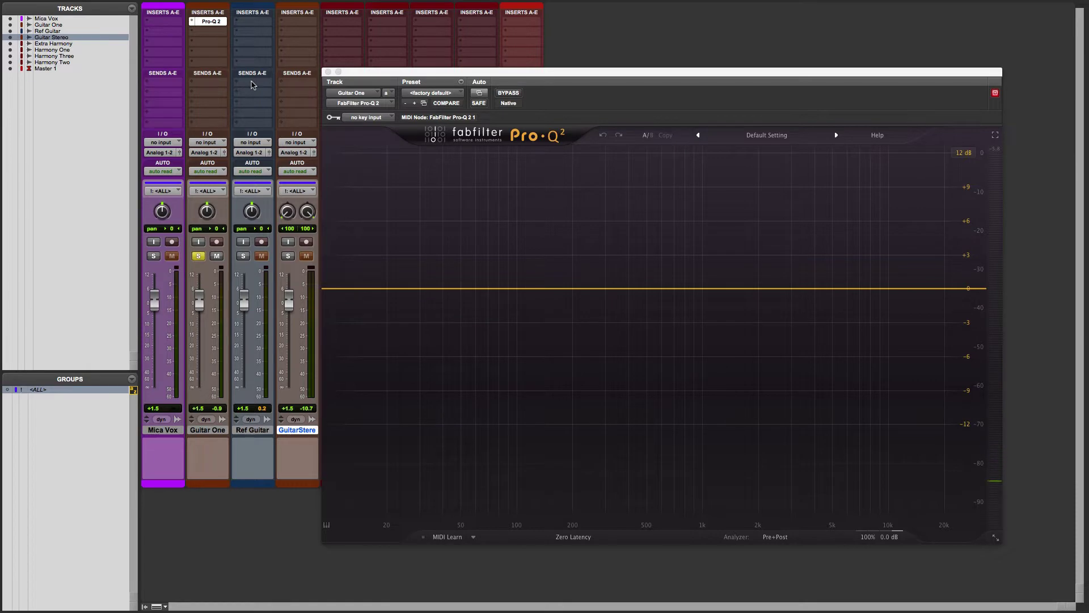
Route Ref Guitar's send A to Bus 1 at a 0 dB level.
left_click(252, 83)
mouse_move(284, 114)
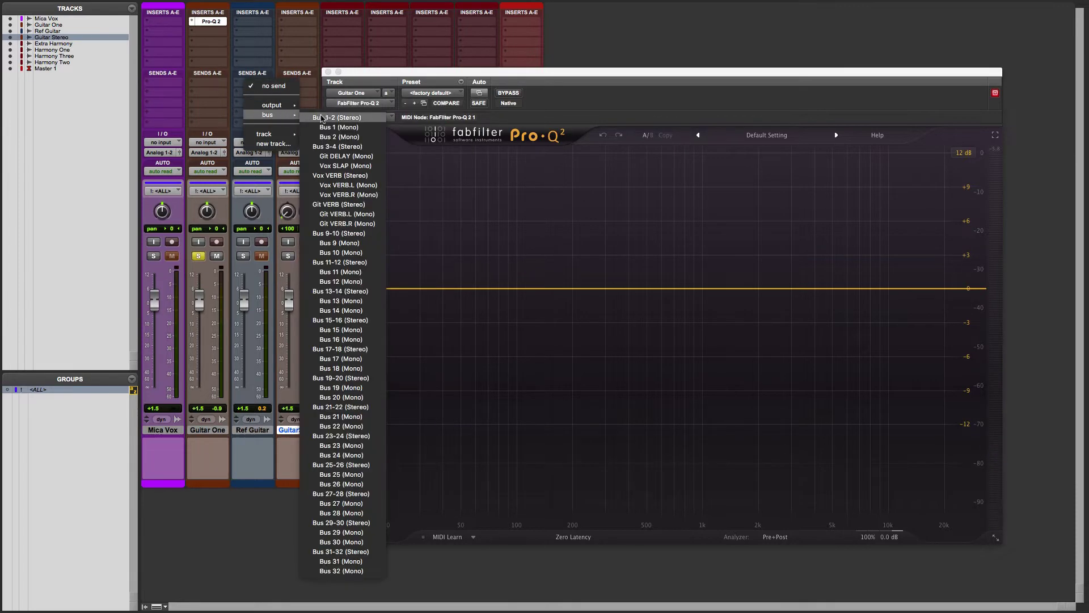
left_click(331, 127)
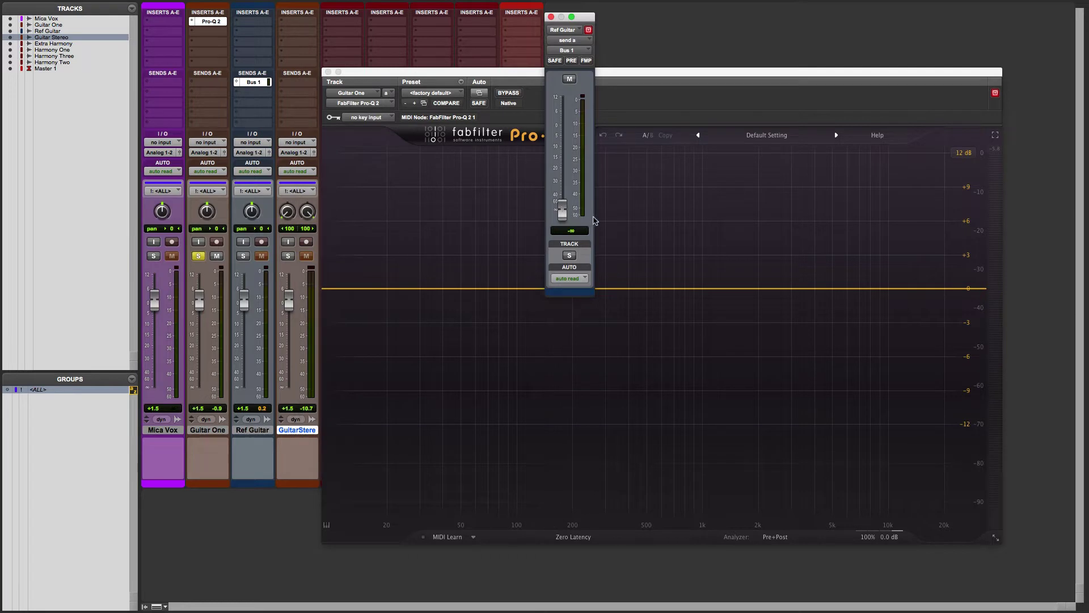
left_click(562, 213, "alt")
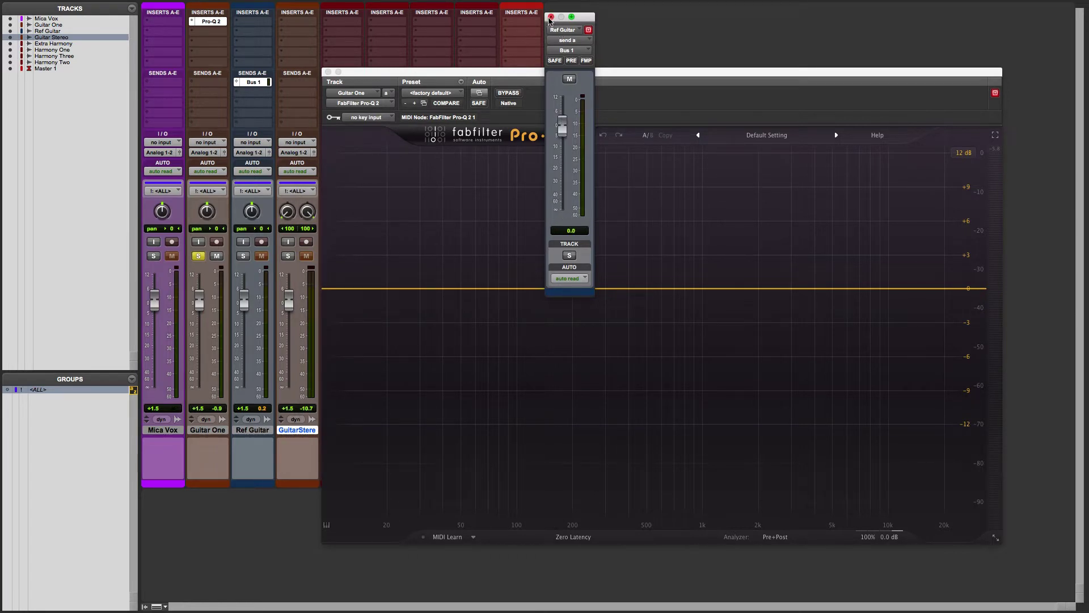
left_click(550, 17)
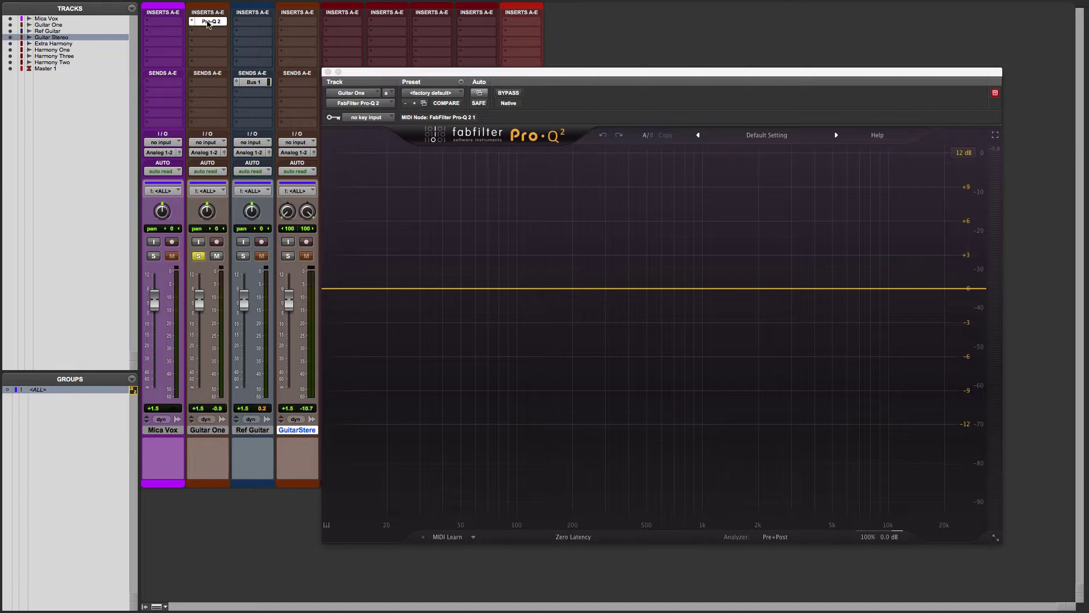
Set Pro-Q 2's sidechain key input to Bus 1 and solo Ref Guitar again.
left_click(209, 23)
left_click(209, 22)
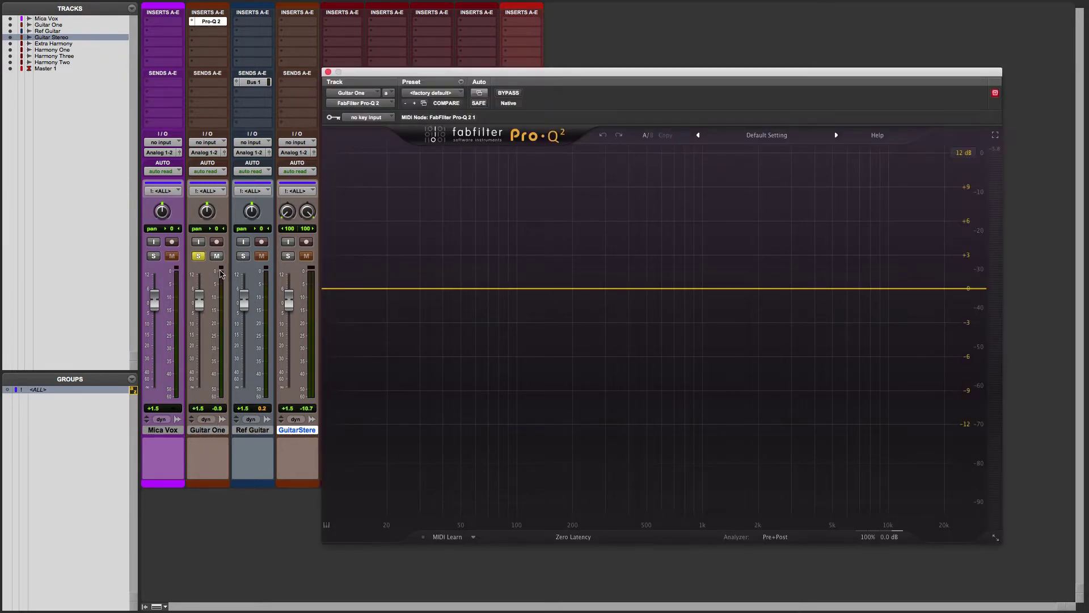
left_click(359, 118)
mouse_move(375, 150)
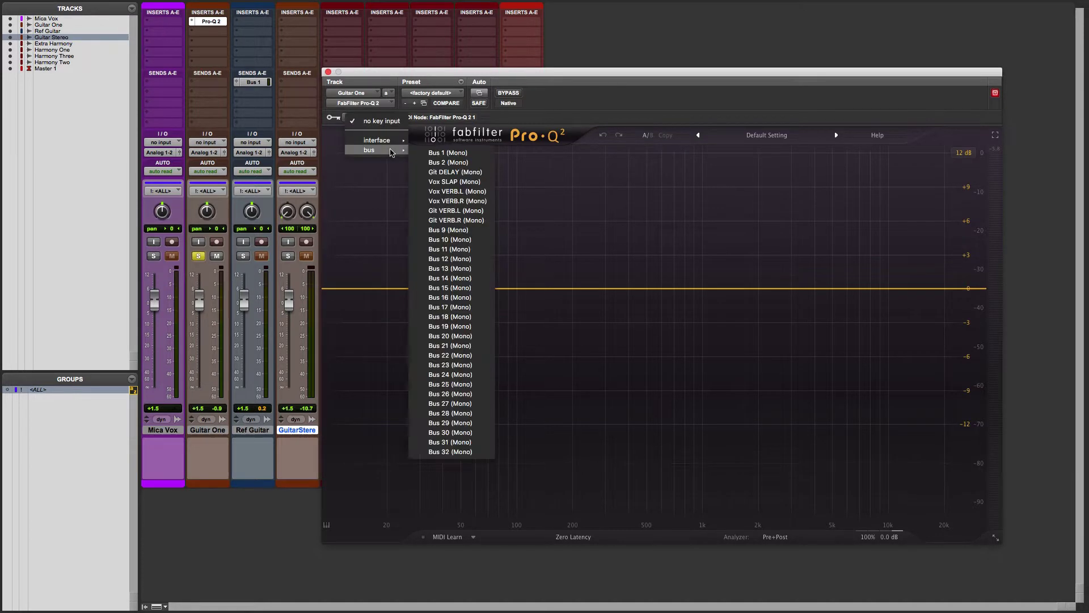
left_click(436, 154)
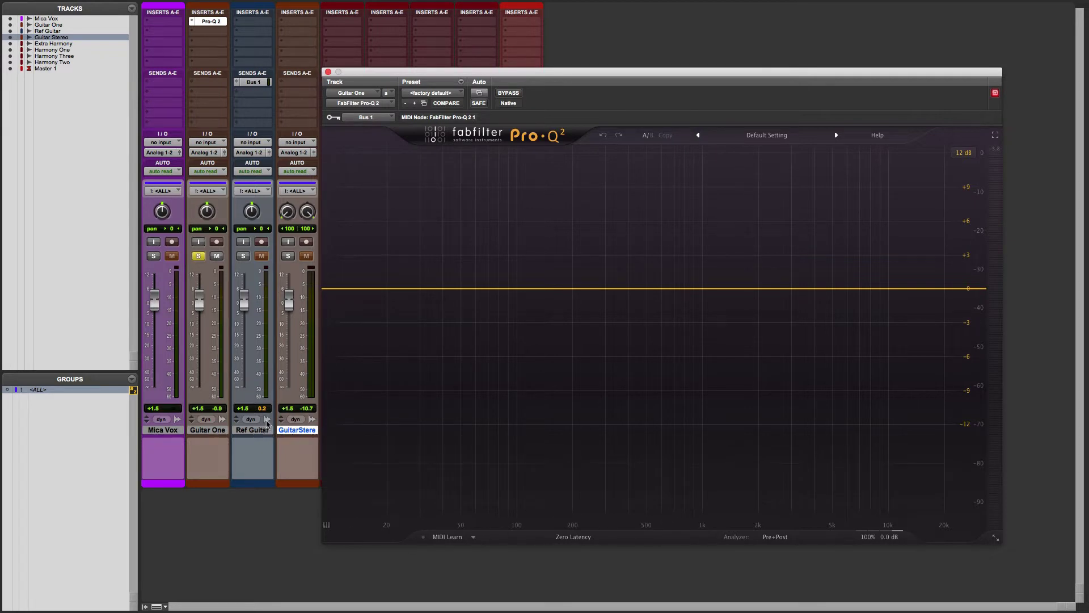
left_click(199, 256)
left_click(243, 256)
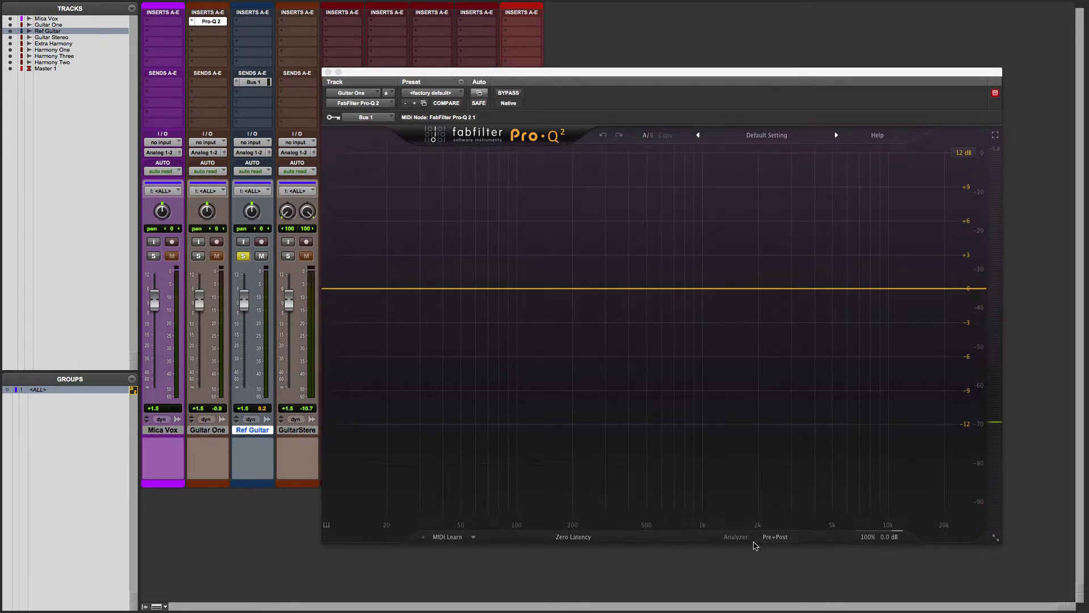
Start EQ Match with Side Chain as the reference and play back so it analyzes.
mouse_move(773, 536)
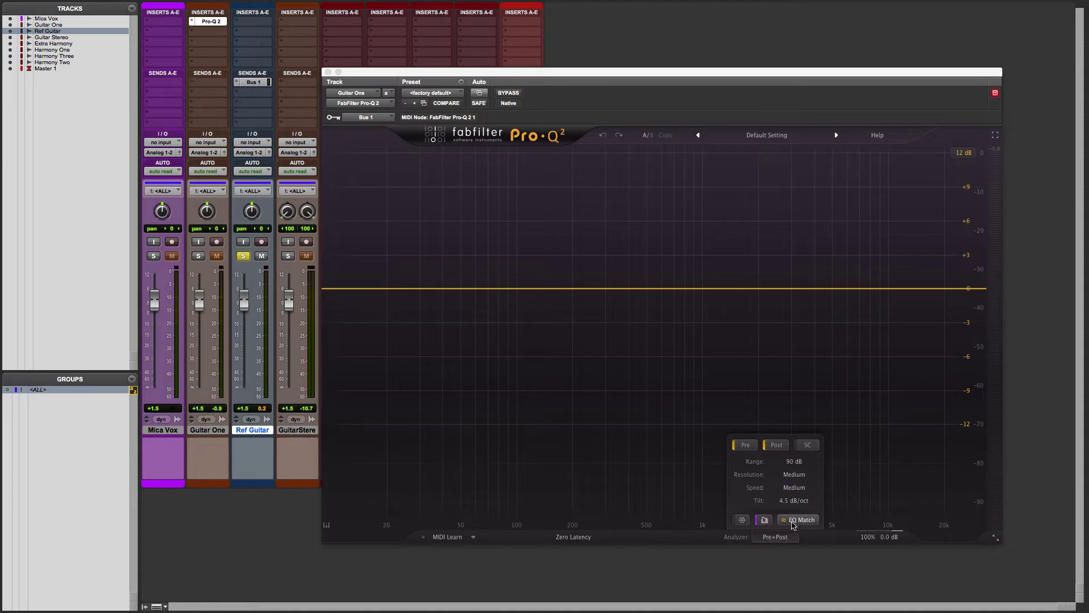
left_click(795, 520)
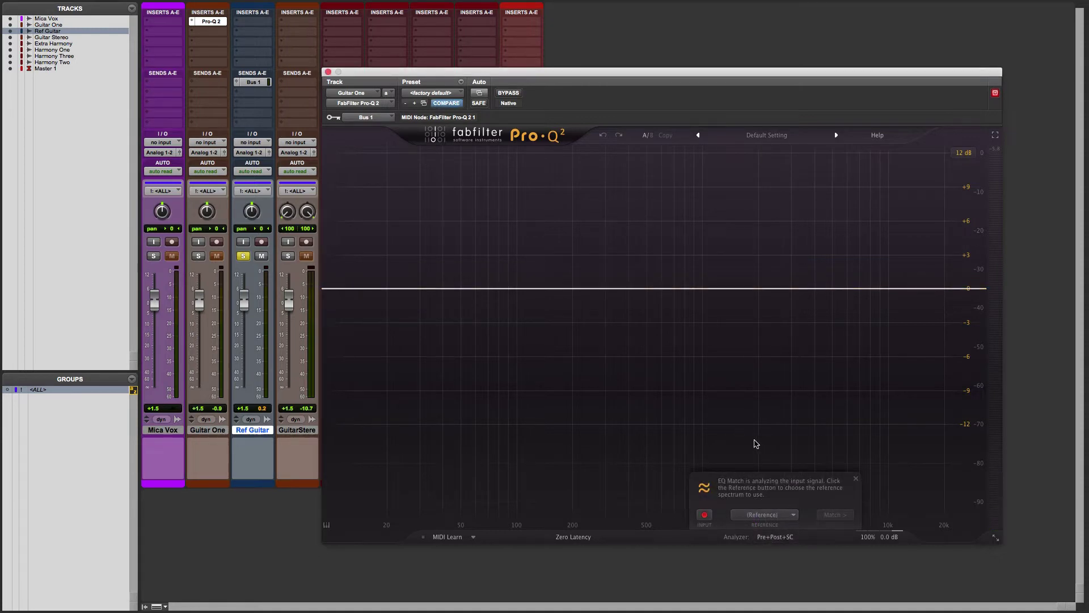
left_click(762, 514)
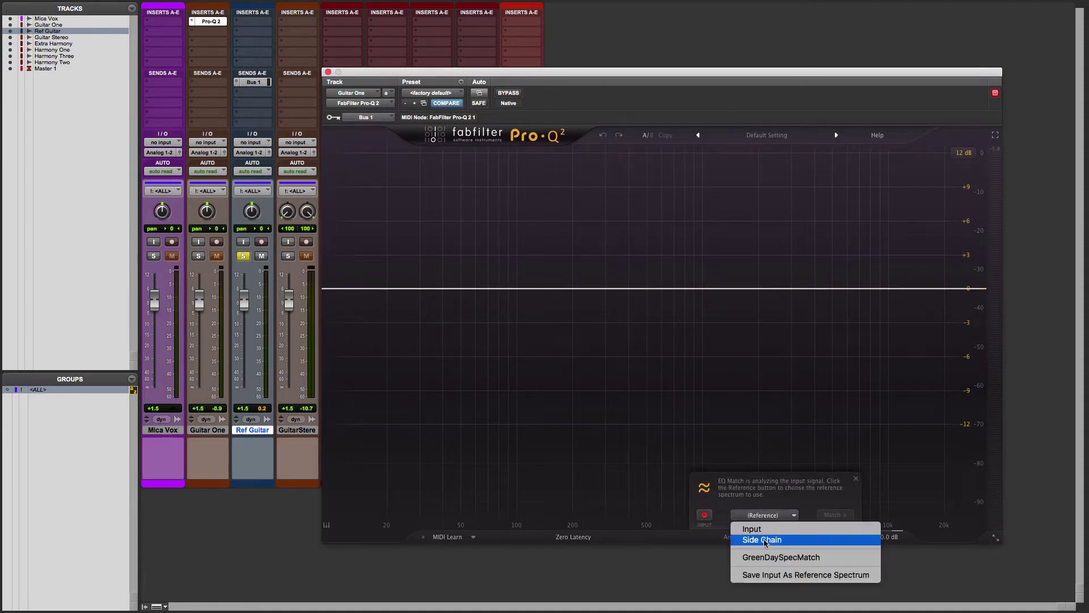
left_click(763, 539)
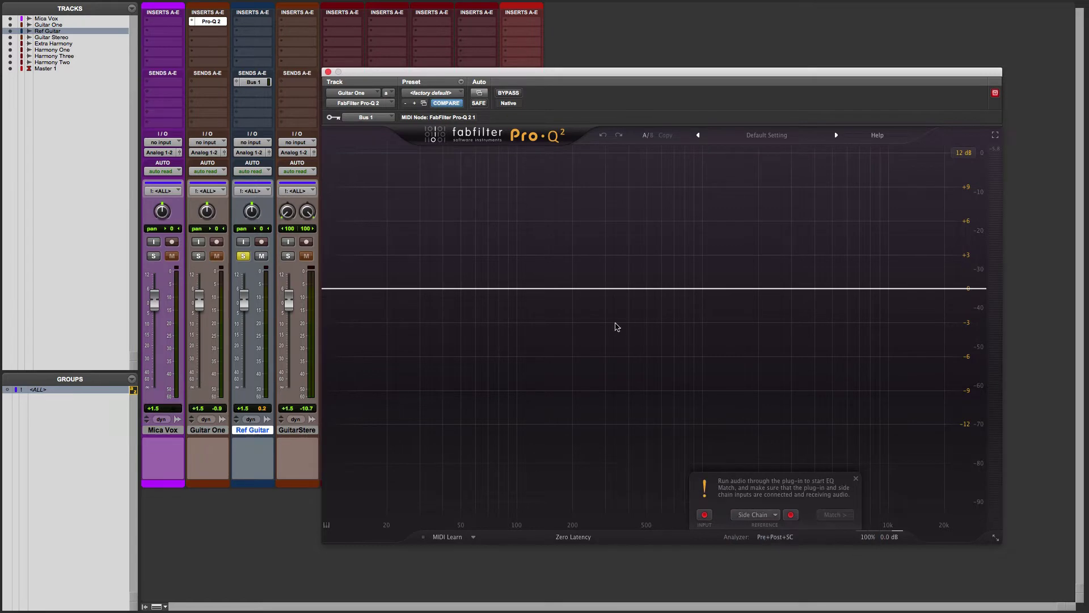
key("space")
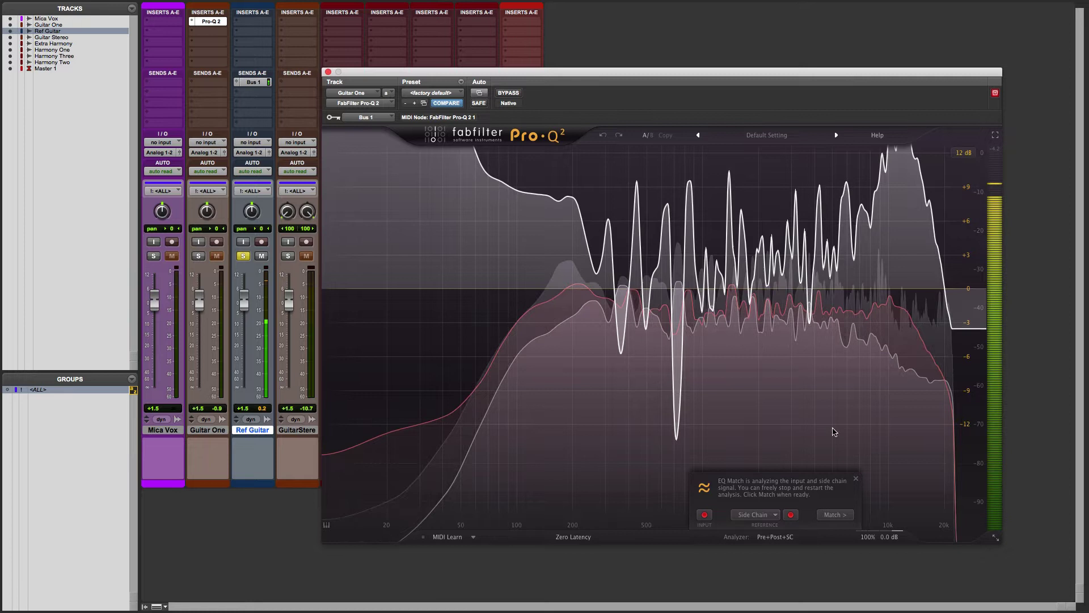
Calculate the match, raise the band count to about 17, and finish matching.
left_click(835, 514)
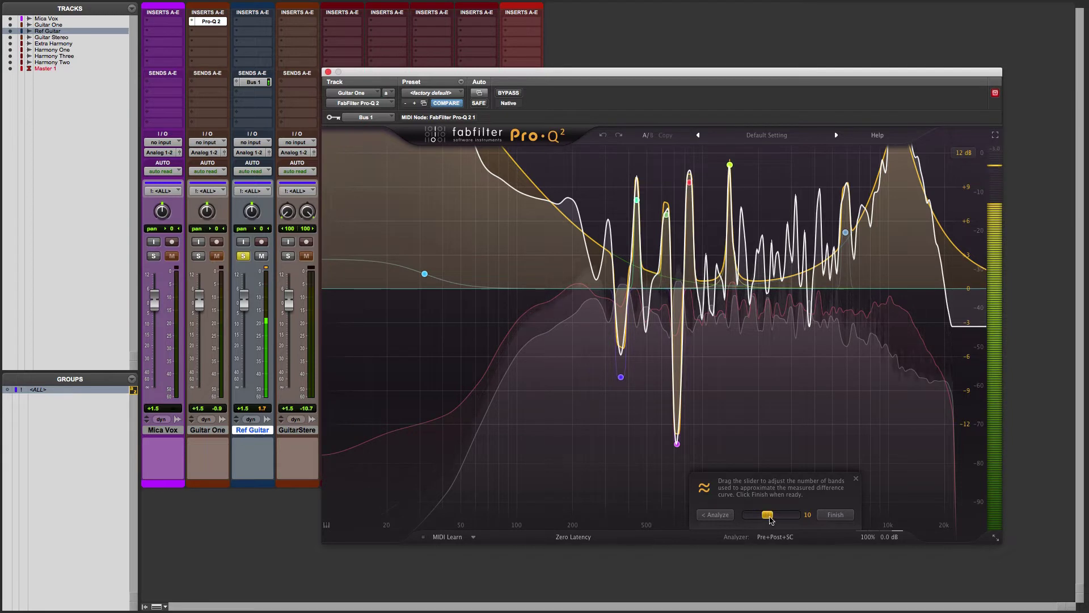
mouse_move(772, 518)
left_mouse_down()
mouse_move(789, 511)
mouse_move(757, 504)
mouse_move(782, 510)
left_mouse_up()
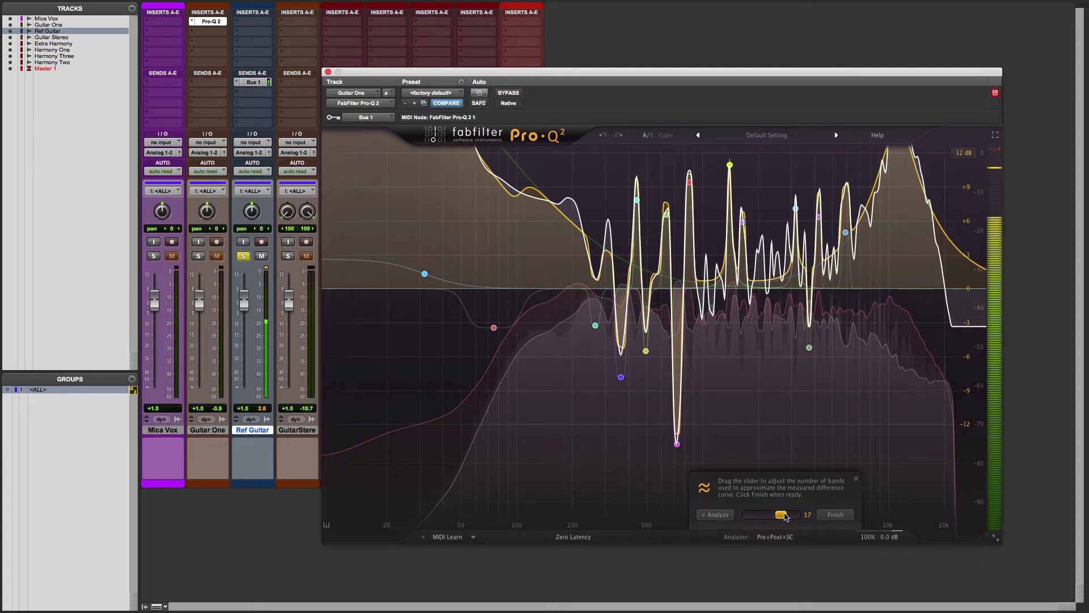
left_click_drag(785, 515, 788, 517)
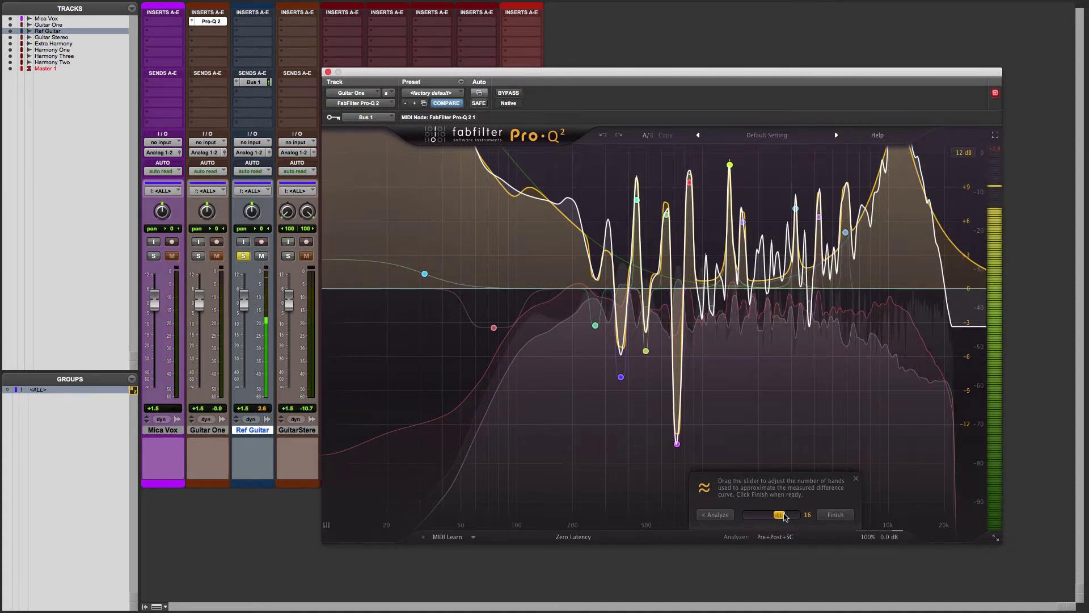
left_click(834, 514)
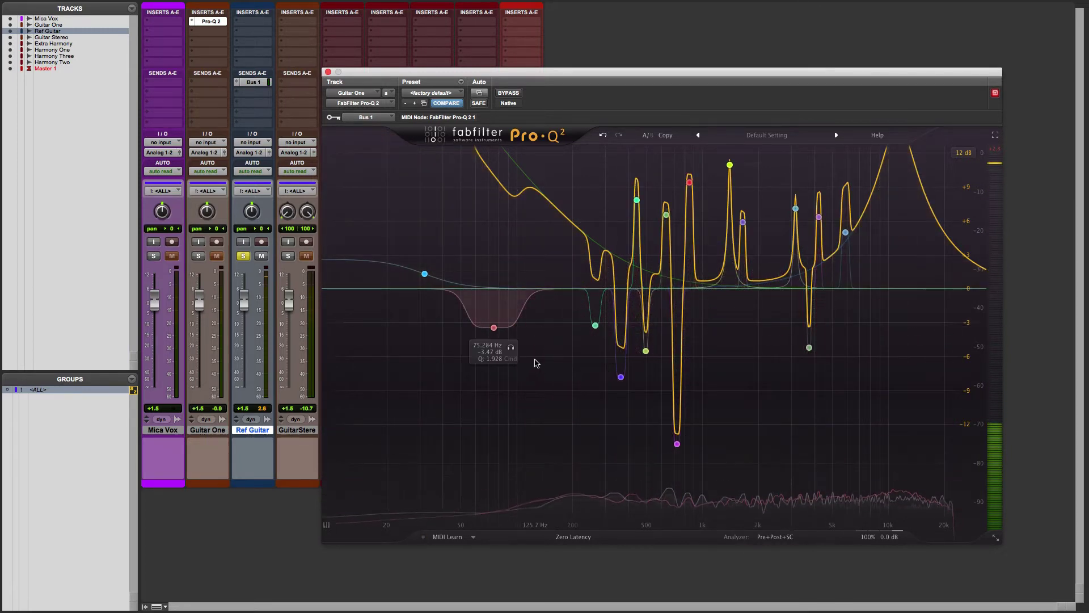
Solo Guitar One instead of Ref Guitar and A/B the matched EQ by bypassing it twice.
left_click(243, 258)
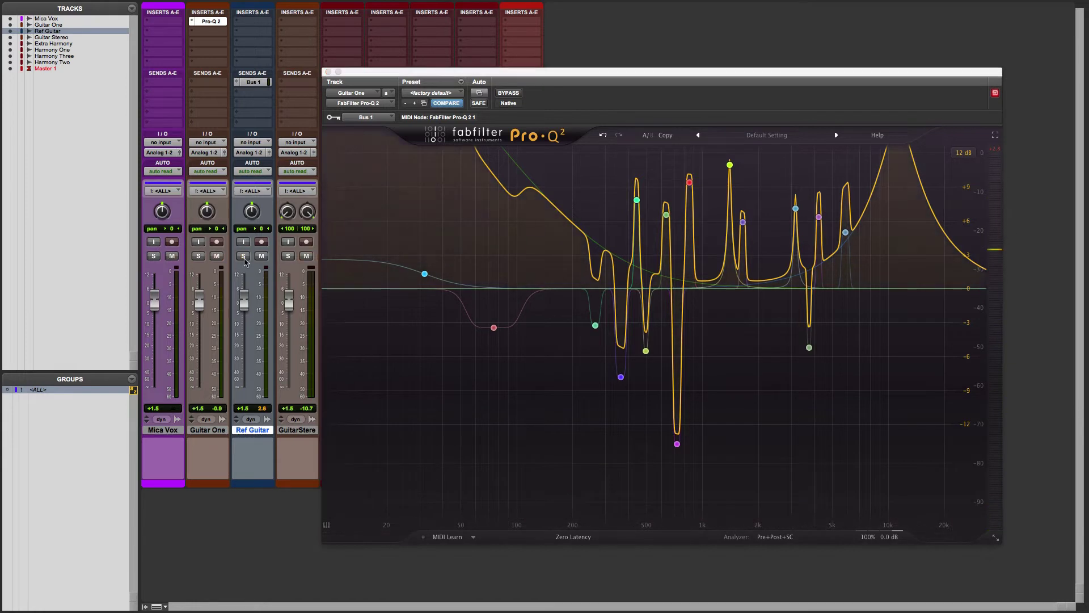
left_click(198, 256)
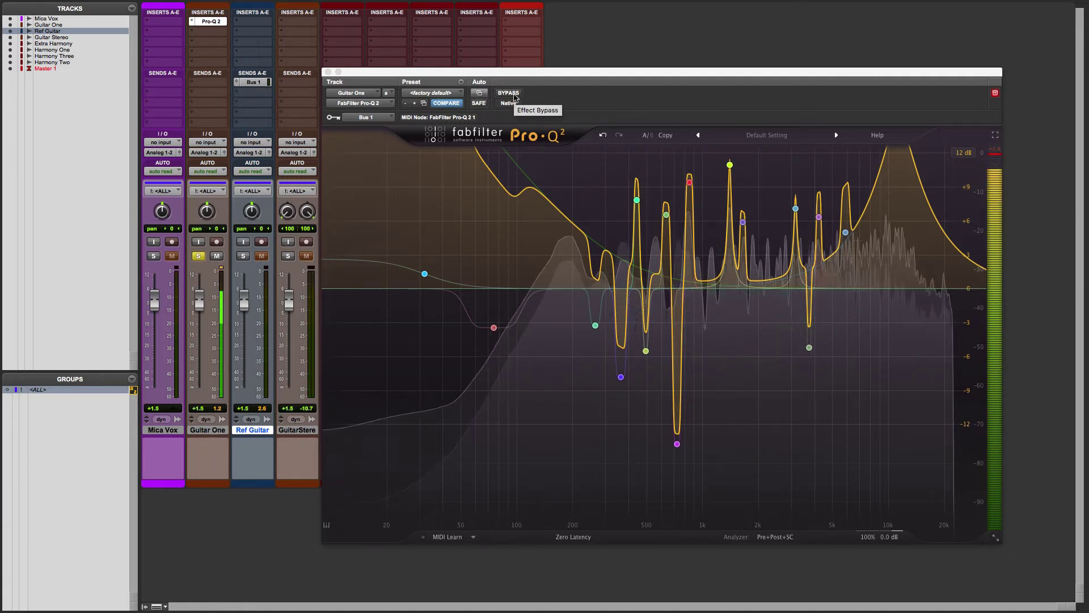
left_click(514, 94)
left_click(508, 93)
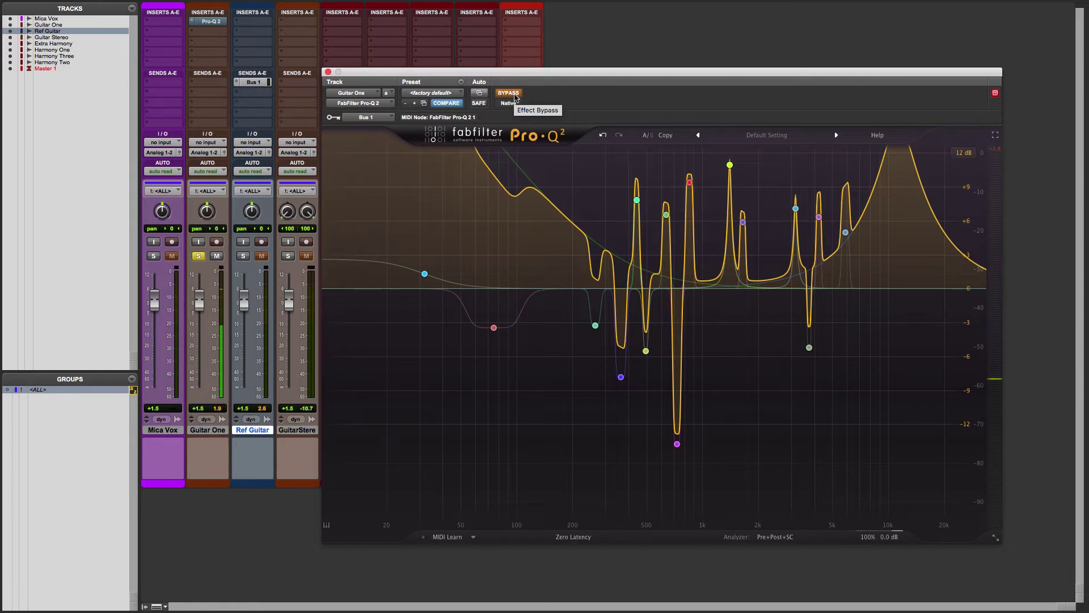
left_click(514, 95)
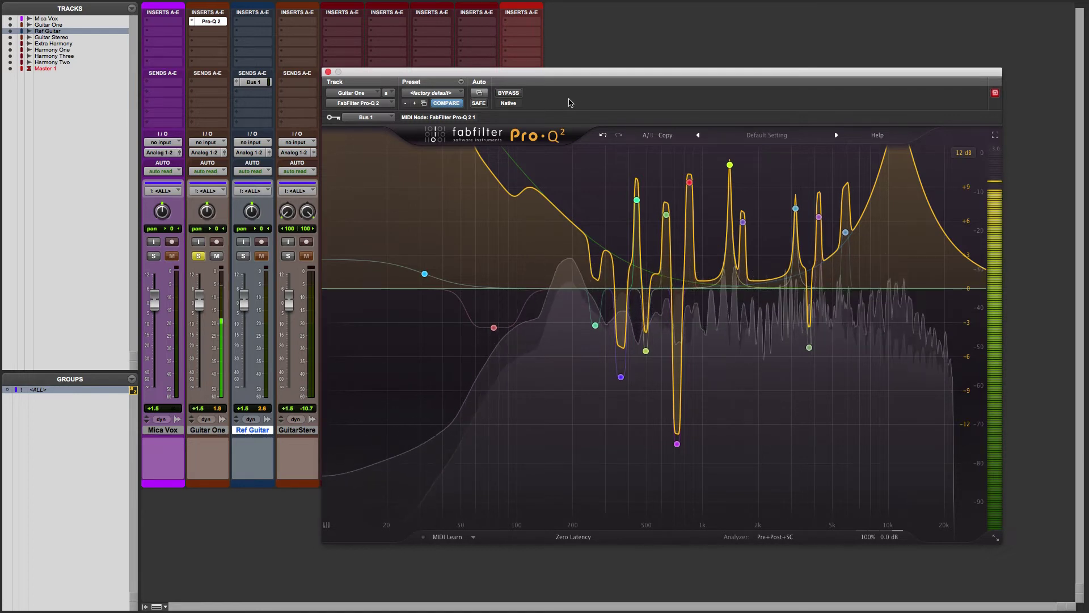
left_click(509, 93)
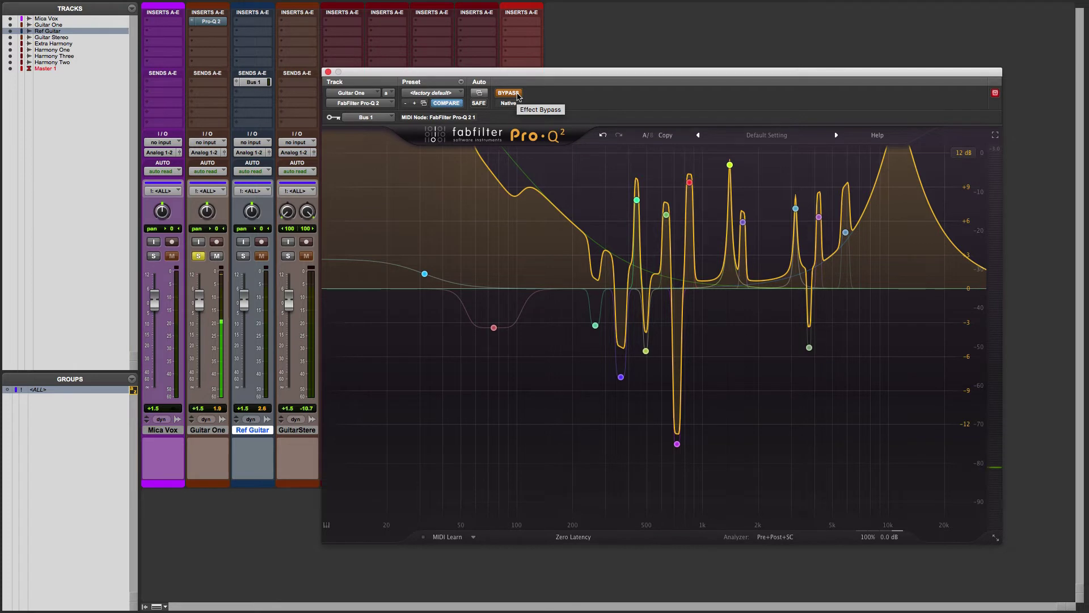
left_click(518, 96)
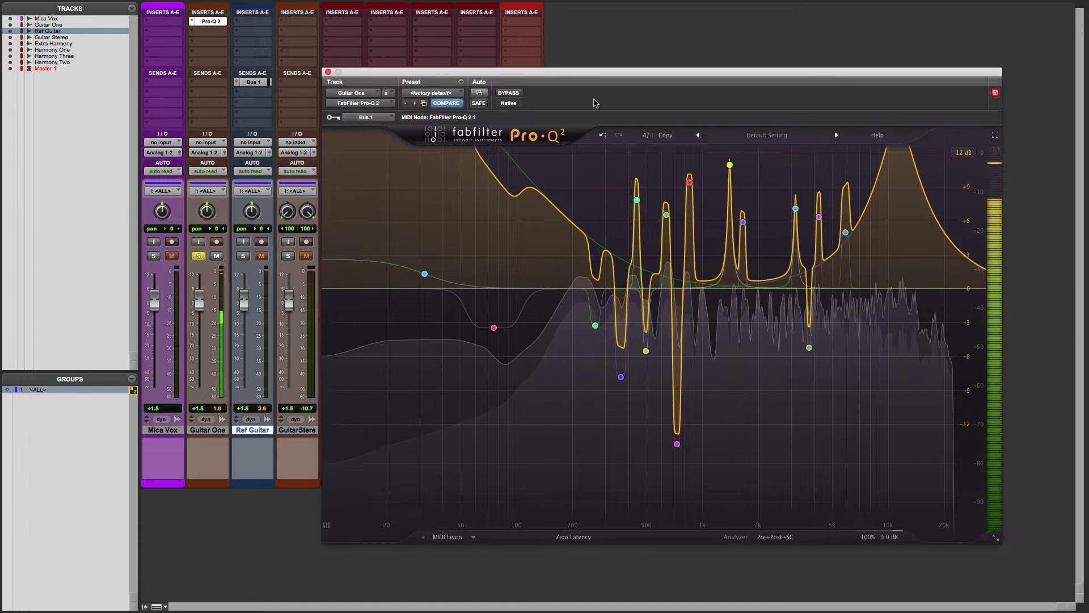
Stop playback with Space.
key("space")
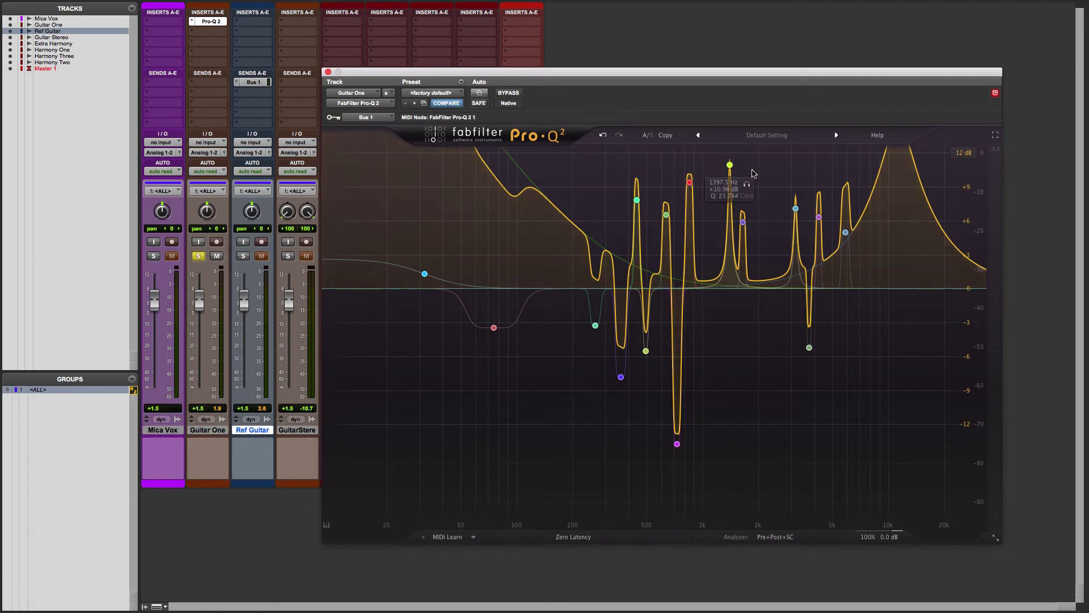
Drag the 1397 Hz matched peak down to about +6 dB, then select the low-shelf band near 130 Hz.
left_click(729, 166)
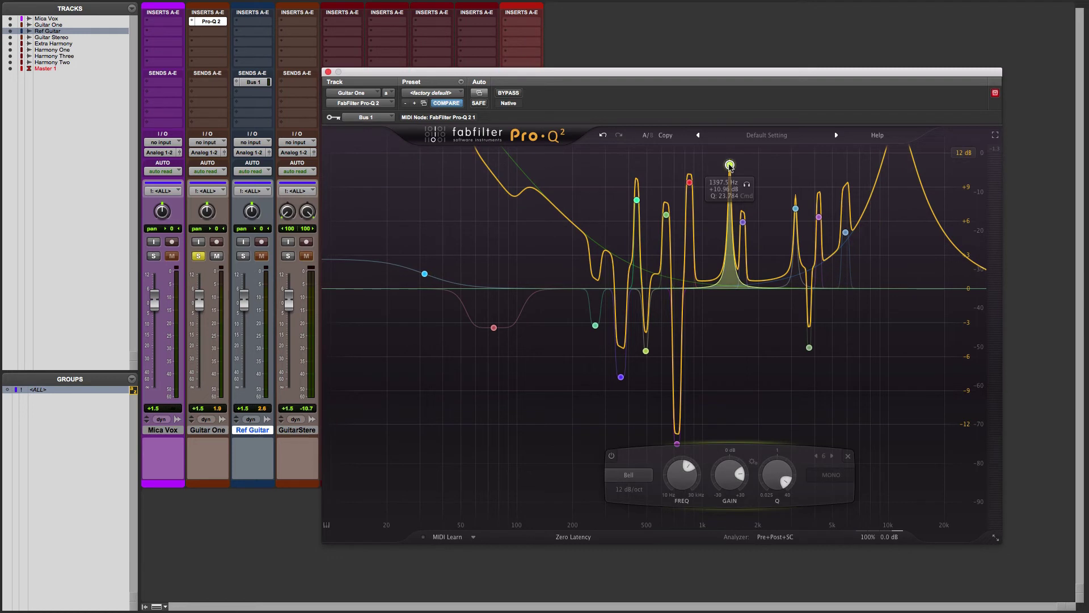
left_click_drag(730, 166, 637, 205)
mouse_move(692, 185)
mouse_move(641, 203)
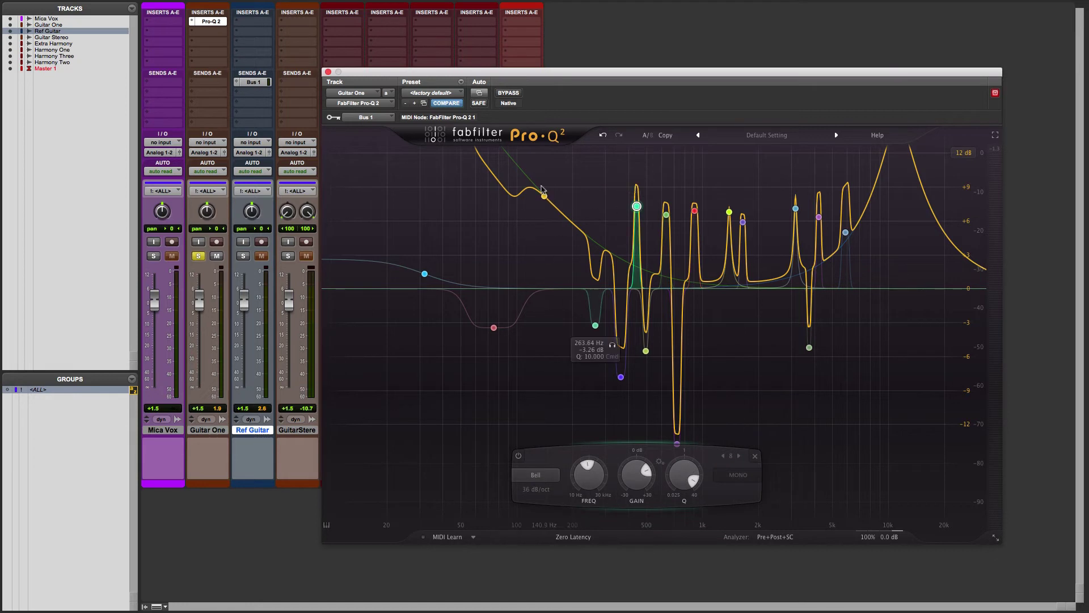
left_click(424, 274)
mouse_move(464, 341)
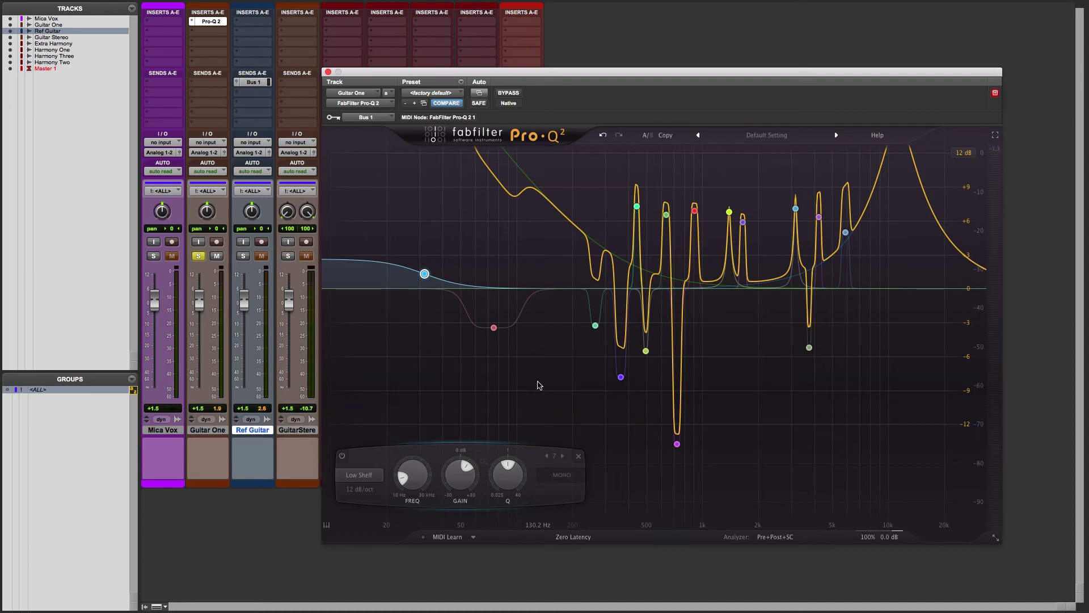
Open the analyzer settings panel from the Pre+Post+SC button at the bottom.
left_click(775, 536)
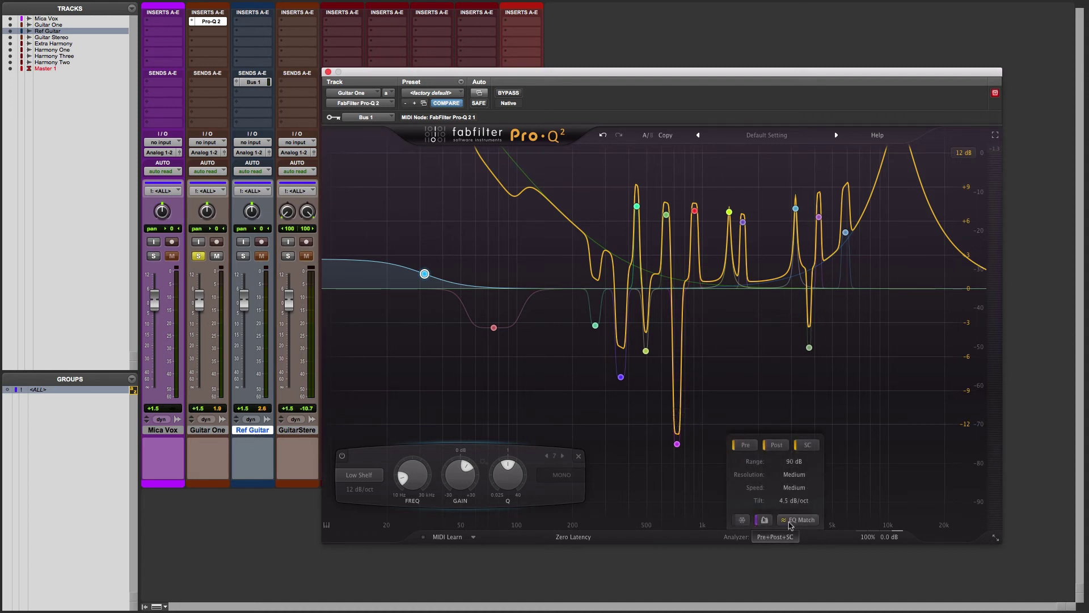